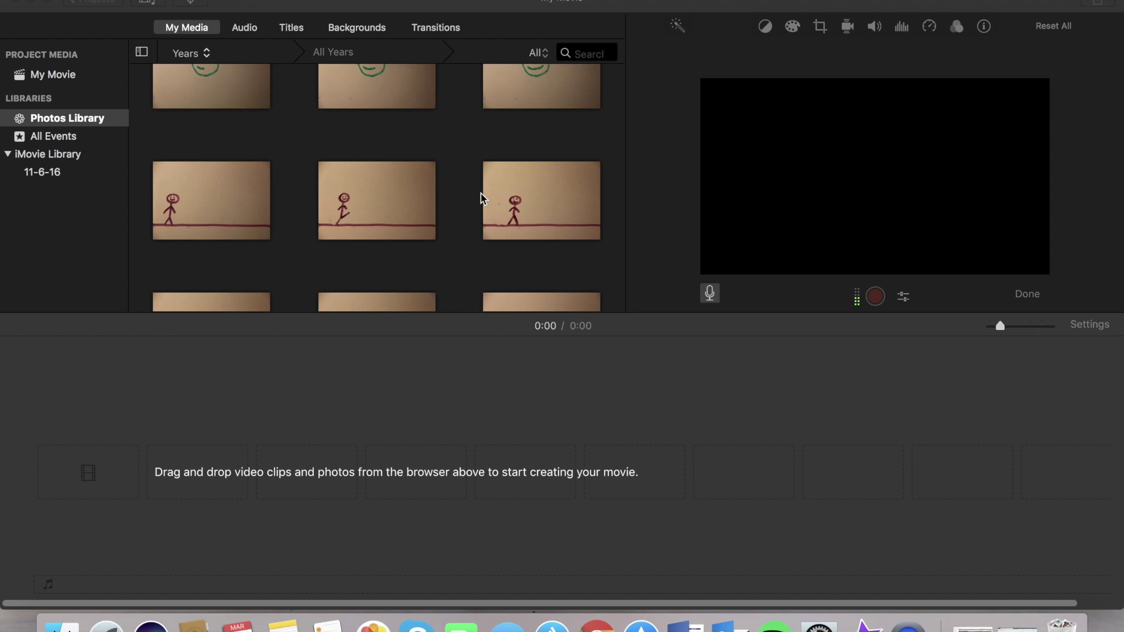
# Step: Browse the media browser and start selecting the stick-figure photos in sequence
pyautogui.scroll(-3, 383, 198)
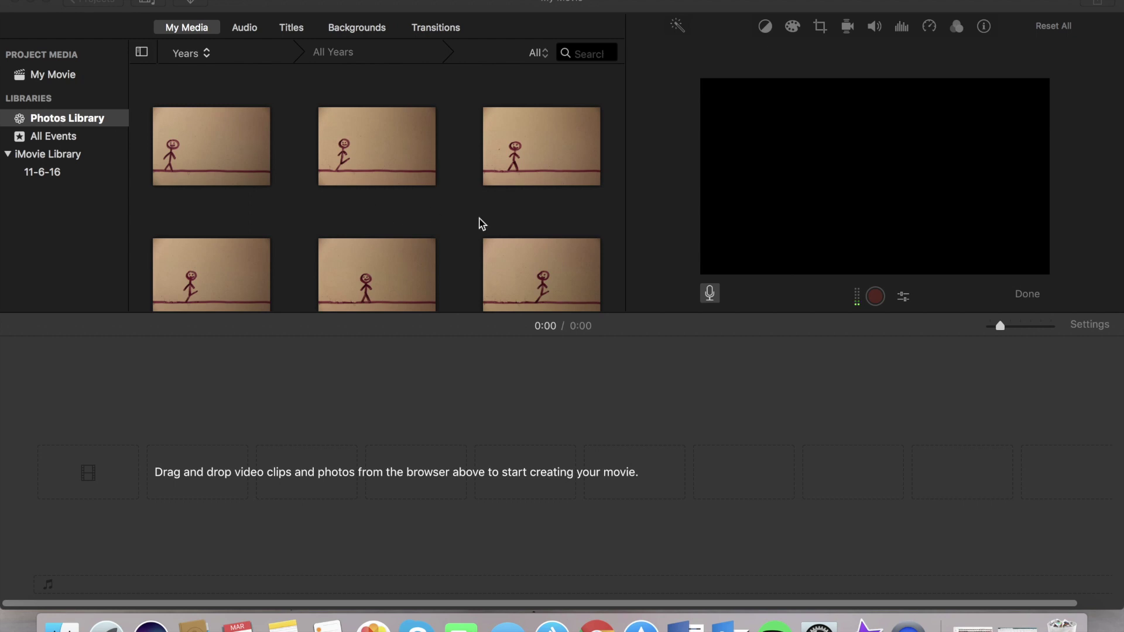
pyautogui.scroll(-1, 482, 224)
pyautogui.scroll(-5, 481, 223)
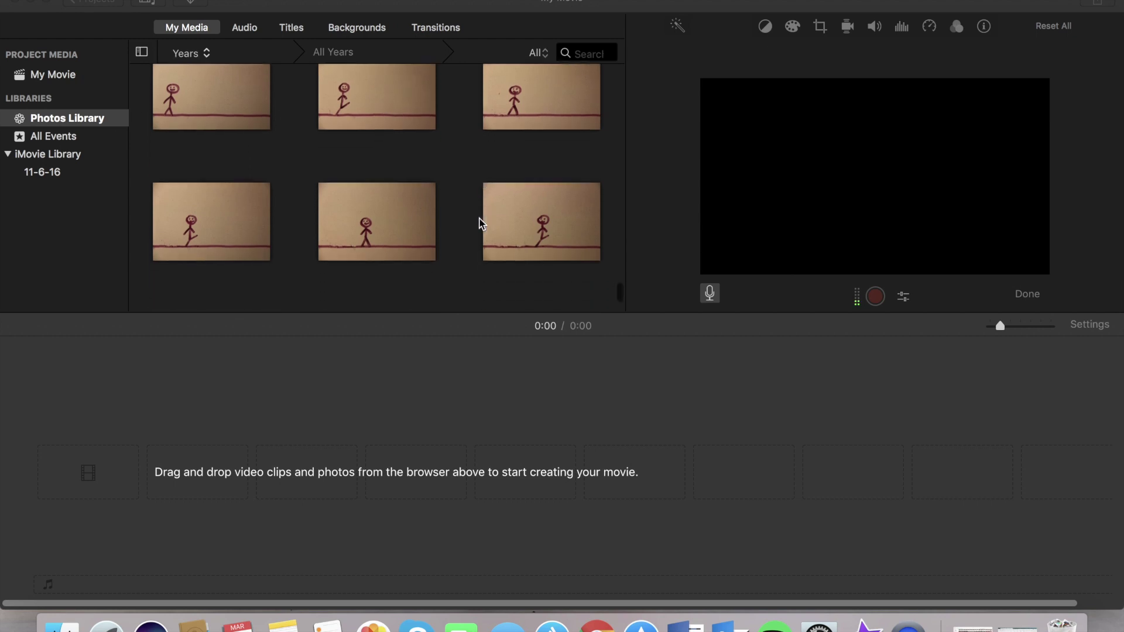
pyautogui.scroll(5, 481, 224)
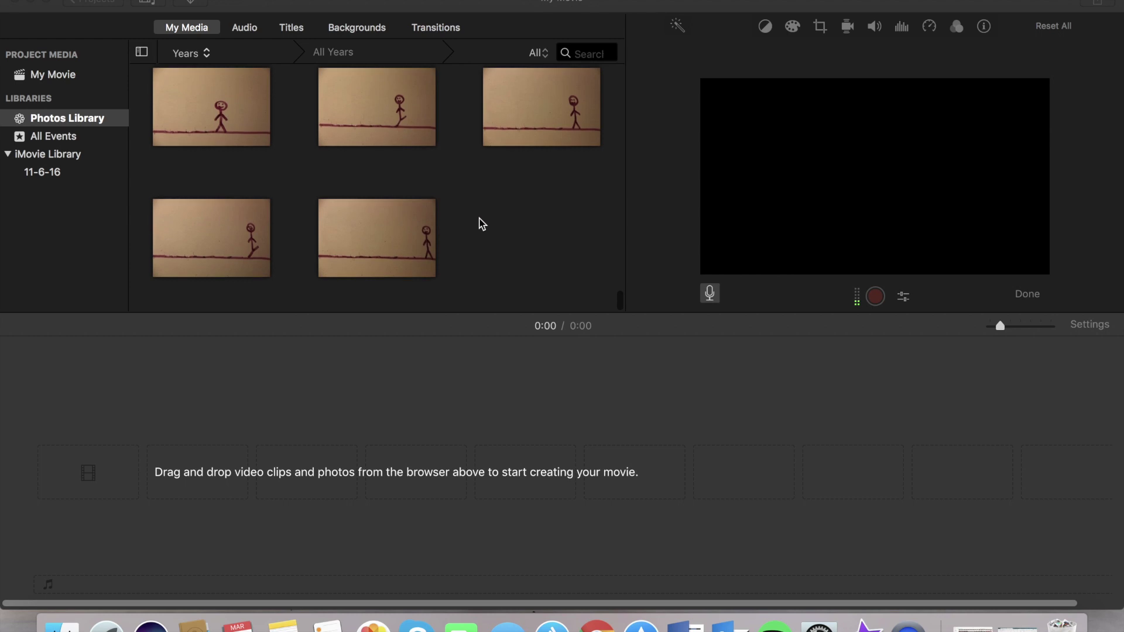
pyautogui.scroll(3, 481, 224)
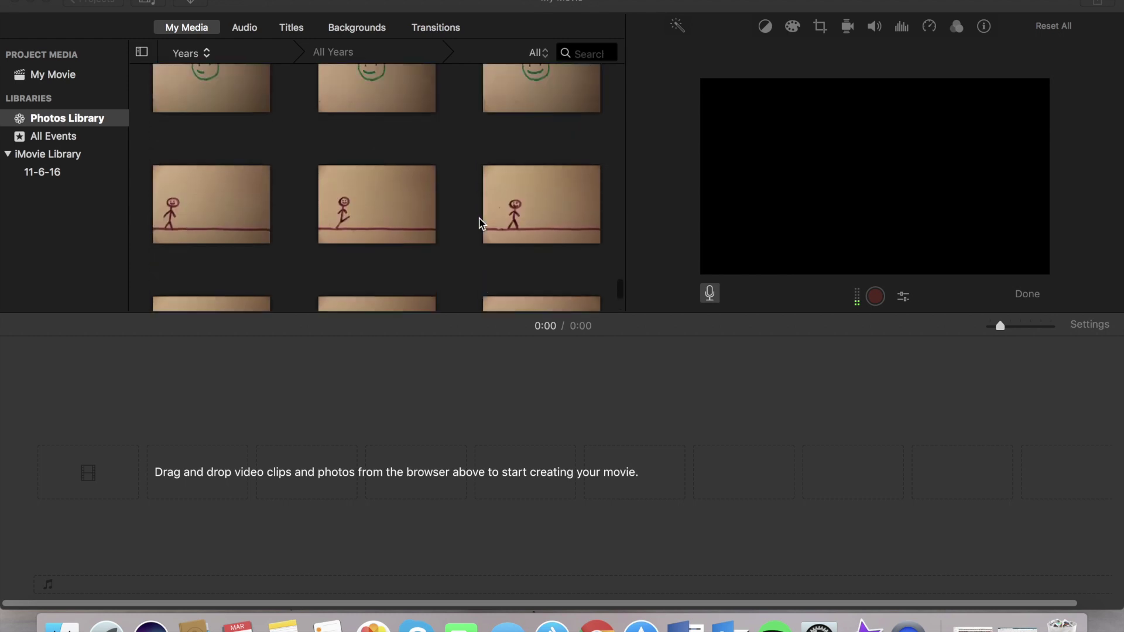
pyautogui.scroll(-4, 412, 239)
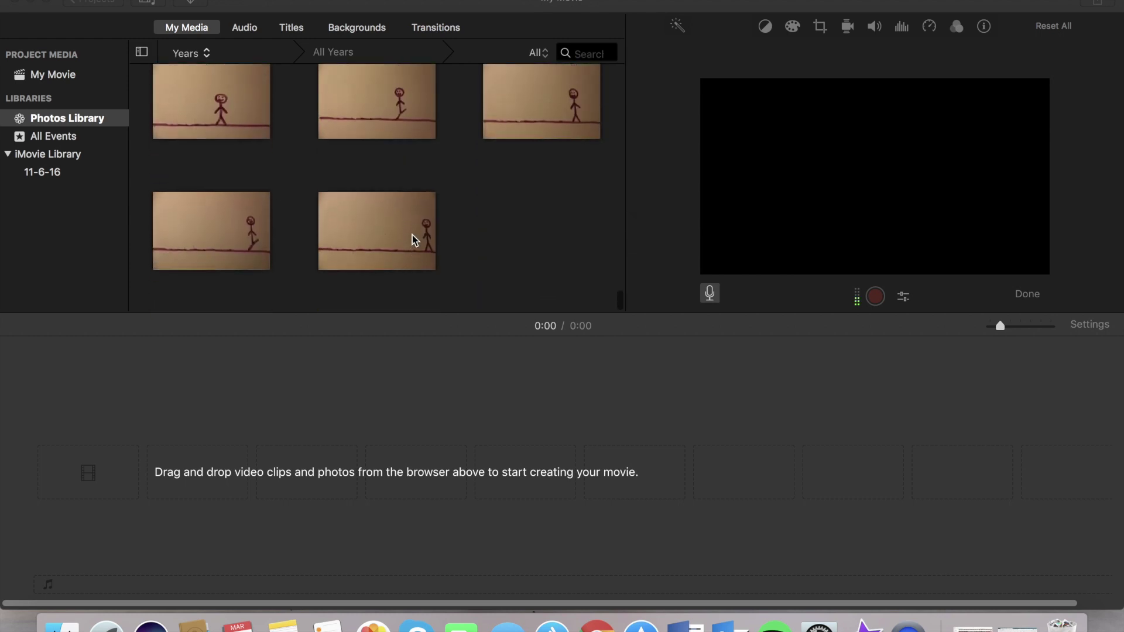
pyautogui.scroll(3, 414, 240)
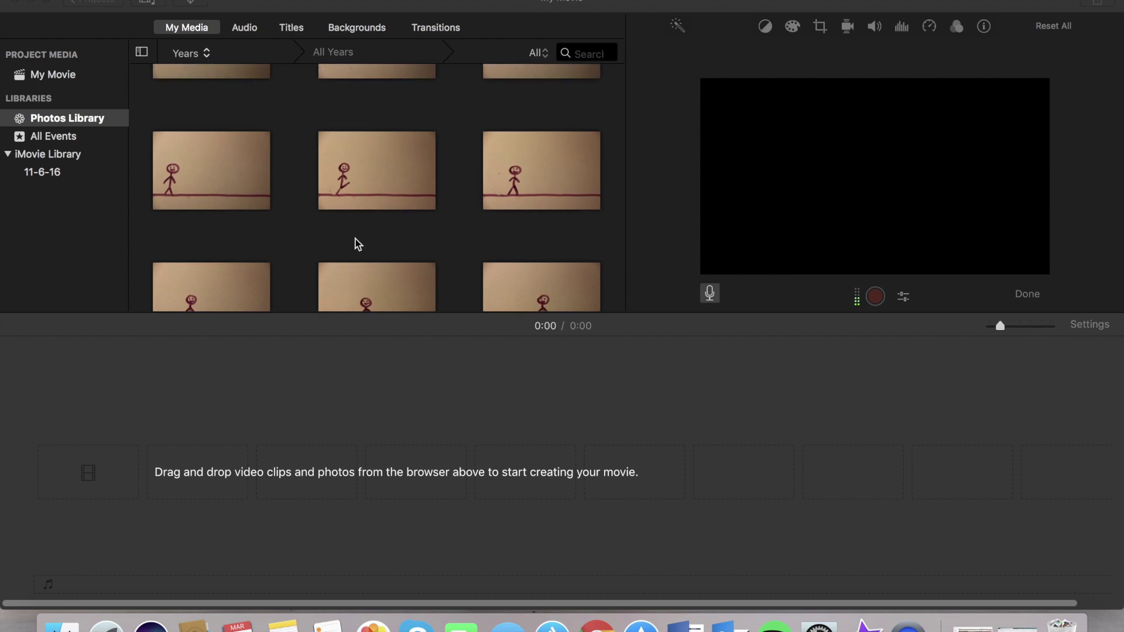
pyautogui.click(223, 164)
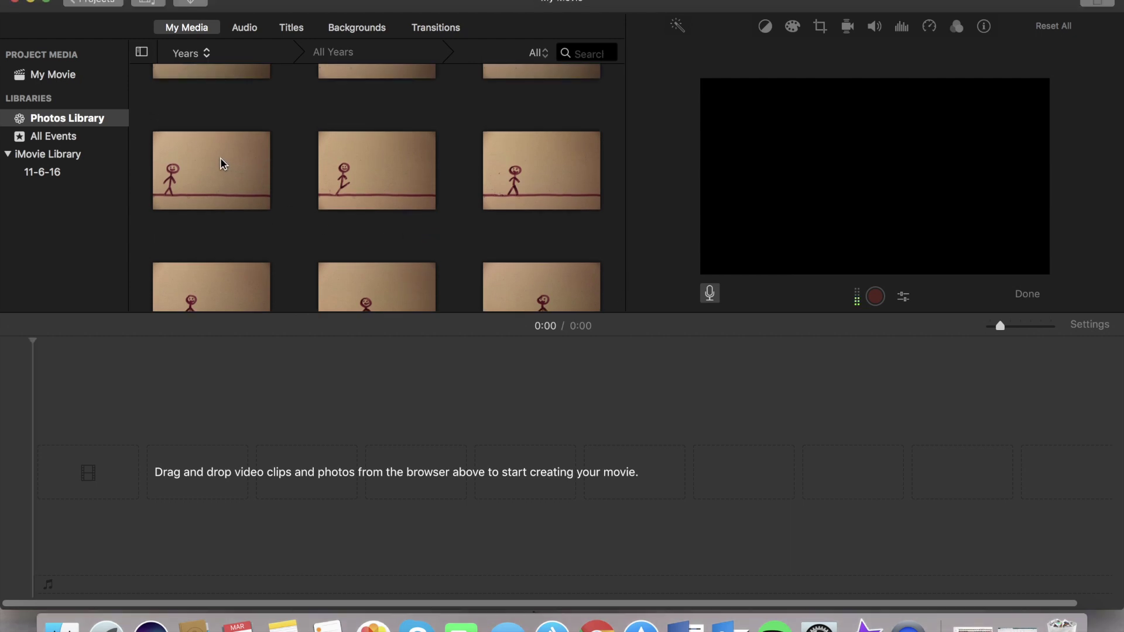
pyautogui.click(223, 164)
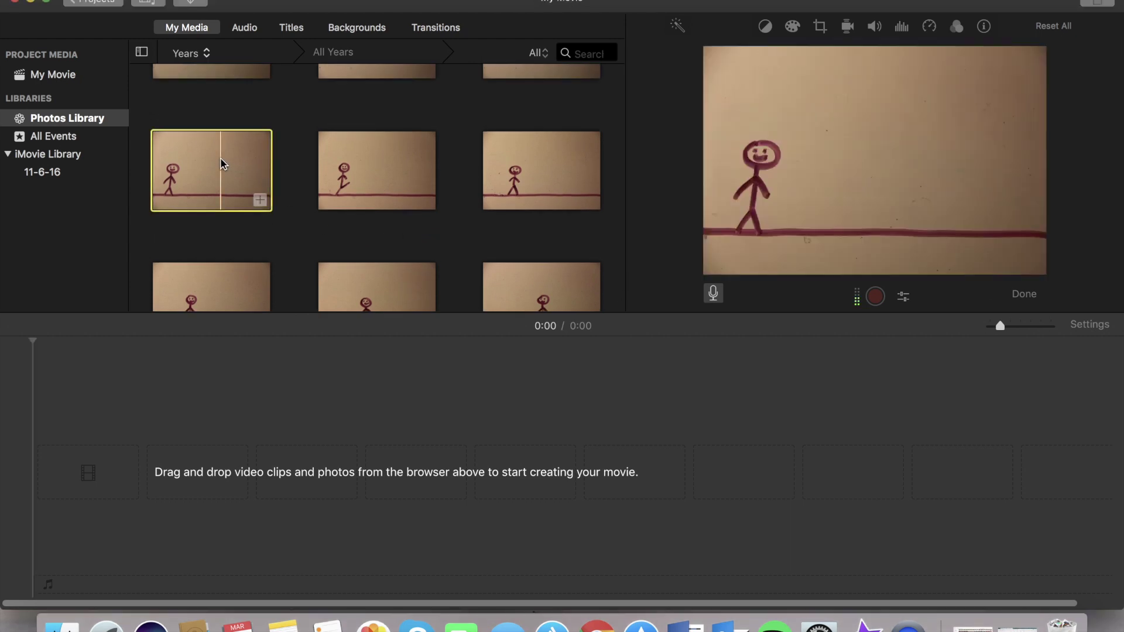
pyautogui.keyDown('super'); pyautogui.click(371, 171); pyautogui.keyUp('super')
pyautogui.keyDown('super'); pyautogui.click(494, 170); pyautogui.keyUp('super')
pyautogui.scroll(-3, 407, 275)
pyautogui.keyDown('super'); pyautogui.click(253, 198); pyautogui.keyUp('super')
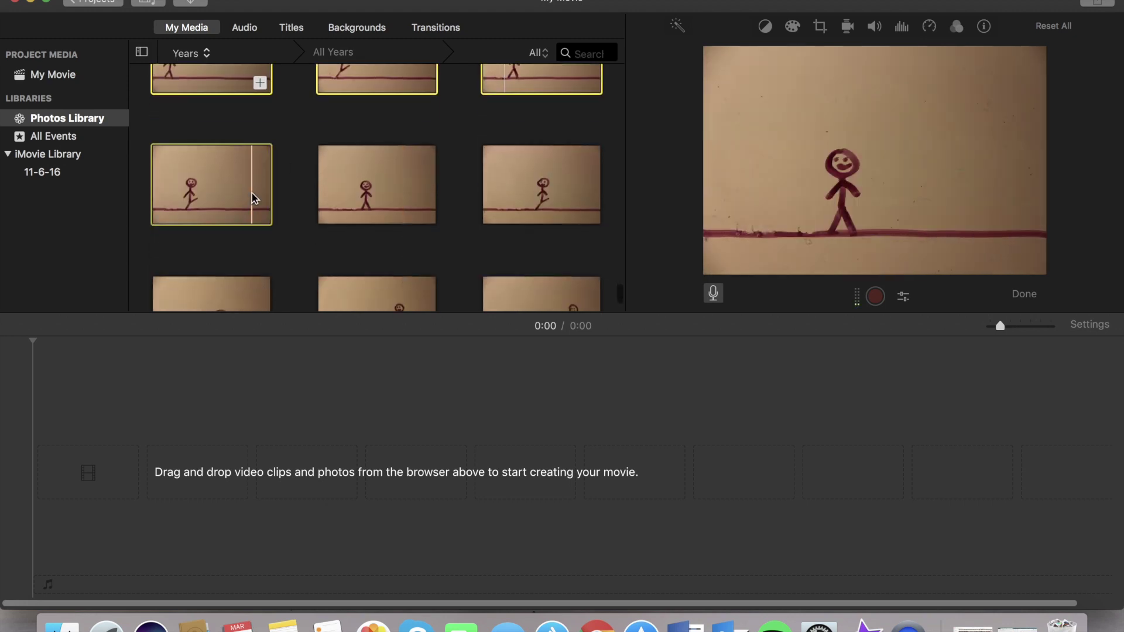
pyautogui.keyDown('super'); pyautogui.click(379, 193); pyautogui.keyUp('super')
pyautogui.keyDown('super'); pyautogui.click(557, 200); pyautogui.keyUp('super')
pyautogui.scroll(-3, 557, 200)
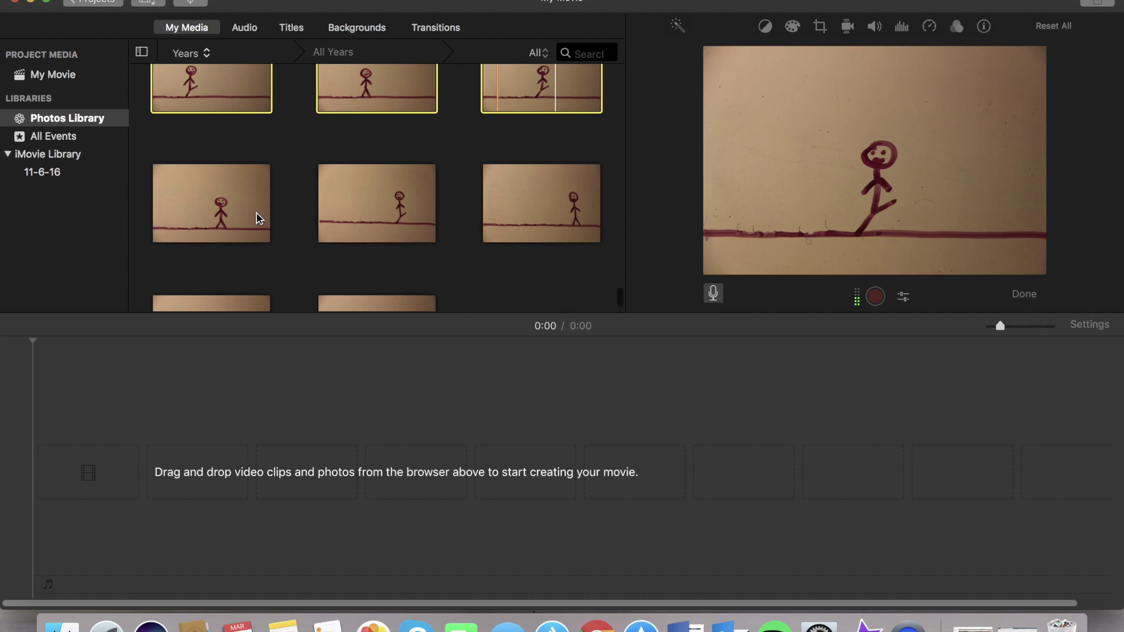
pyautogui.click(258, 216)
pyautogui.click(458, 219)
pyautogui.scroll(-5, 401, 211)
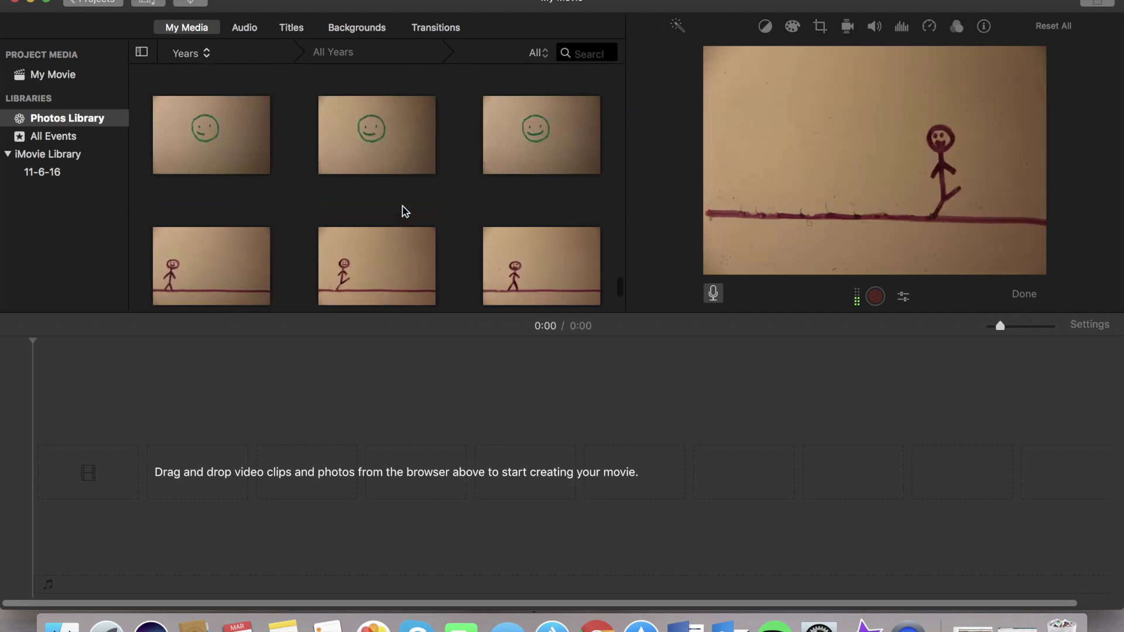
# Step: Reselect all eleven stick-figure photos from the first and drag them onto the empty timeline
pyautogui.click(252, 173)
pyautogui.keyDown('super'); pyautogui.click(375, 175); pyautogui.keyUp('super')
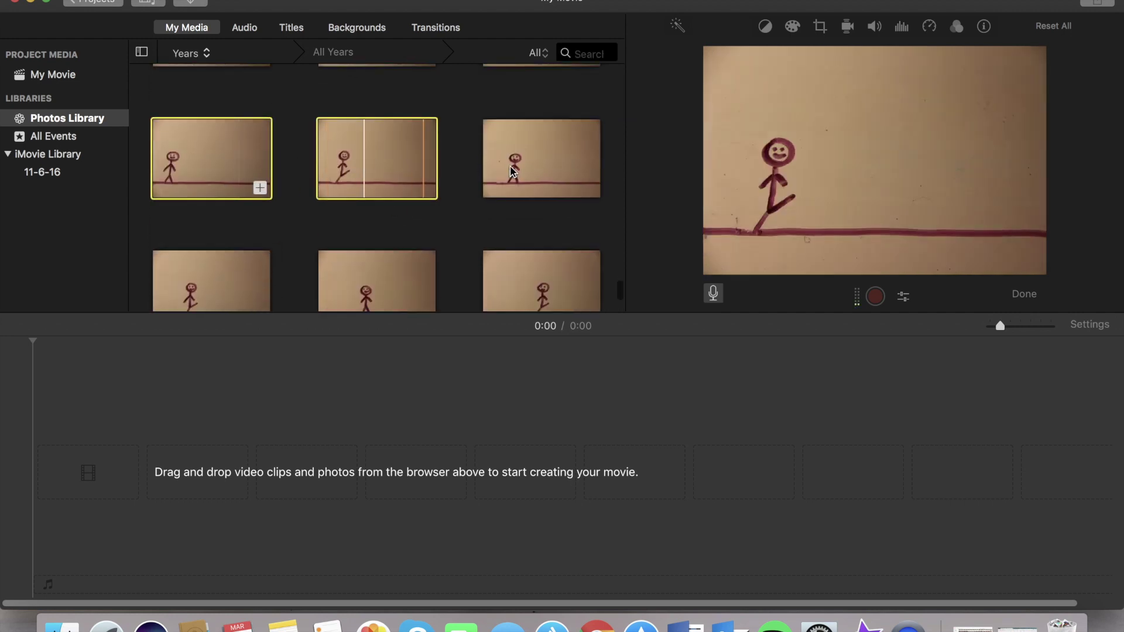
pyautogui.keyDown('super'); pyautogui.click(510, 176); pyautogui.keyUp('super')
pyautogui.scroll(-3, 262, 210)
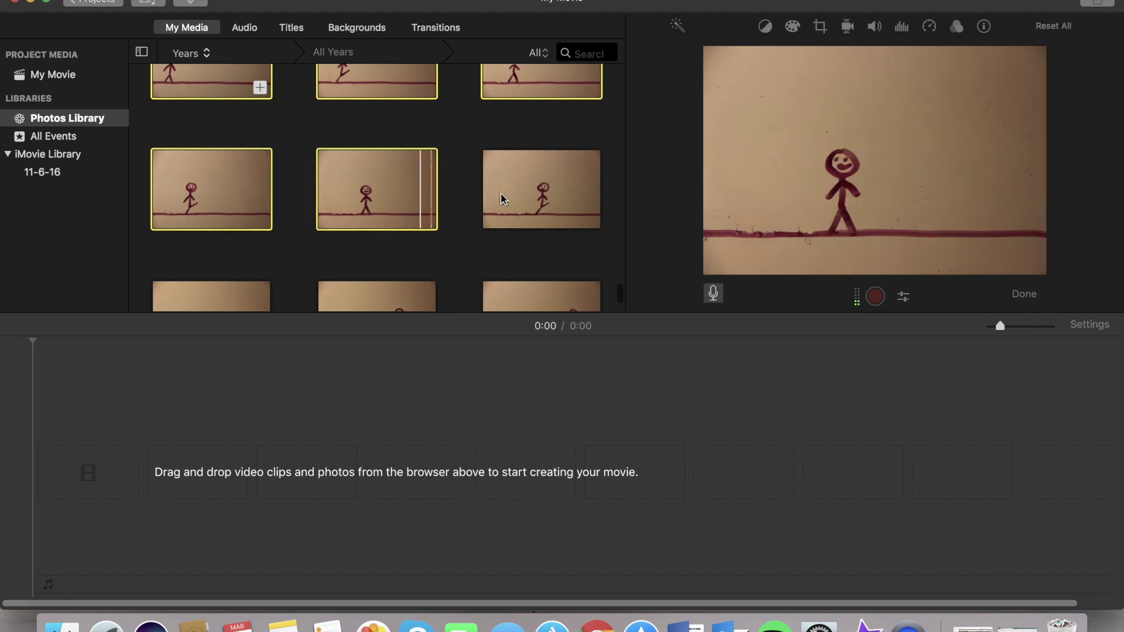
pyautogui.keyDown('super'); pyautogui.click(251, 196); pyautogui.keyUp('super')
pyautogui.keyDown('super'); pyautogui.click(377, 193); pyautogui.keyUp('super')
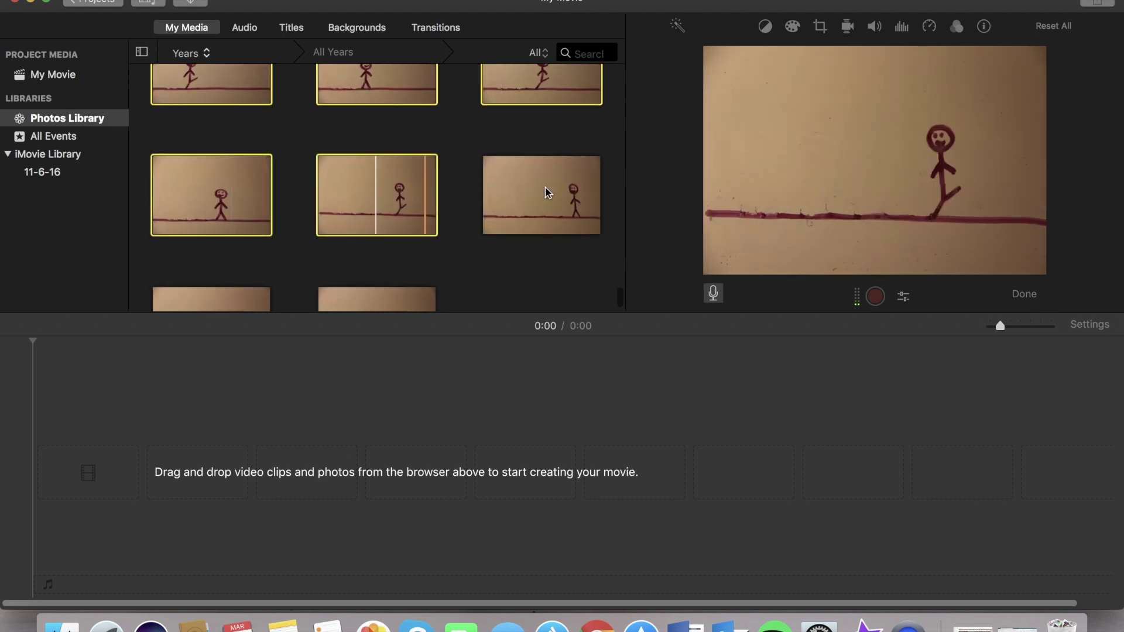
pyautogui.keyDown('super'); pyautogui.click(554, 193); pyautogui.keyUp('super')
pyautogui.keyDown('super'); pyautogui.click(213, 296); pyautogui.keyUp('super')
pyautogui.keyDown('super'); pyautogui.click(322, 297); pyautogui.keyUp('super')
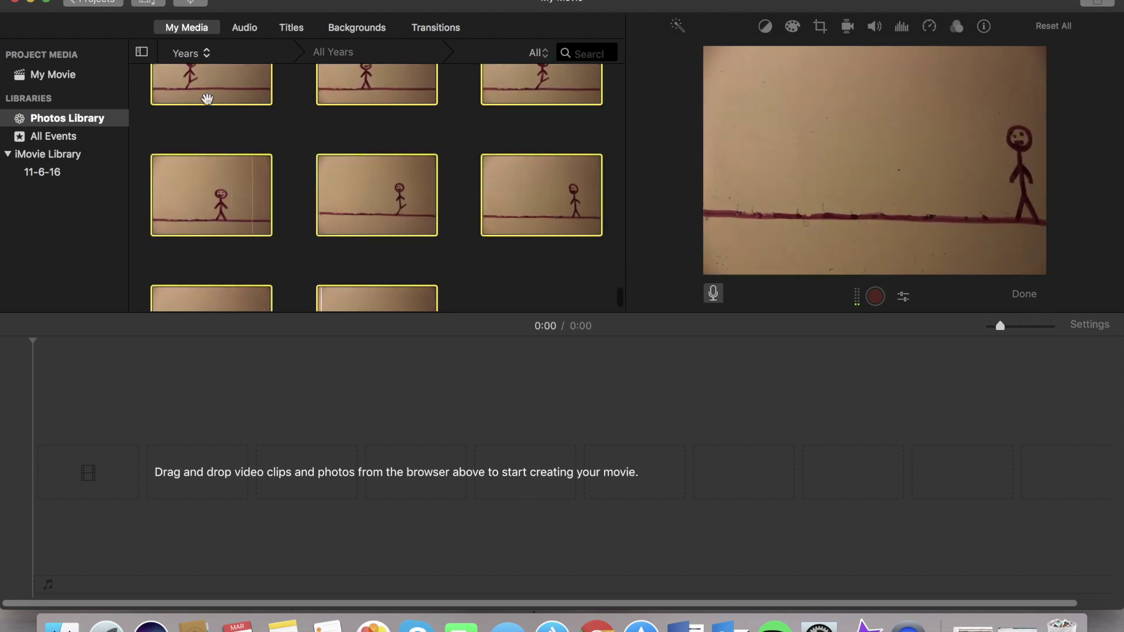
pyautogui.moveTo(197, 83); pyautogui.dragTo(101, 470)
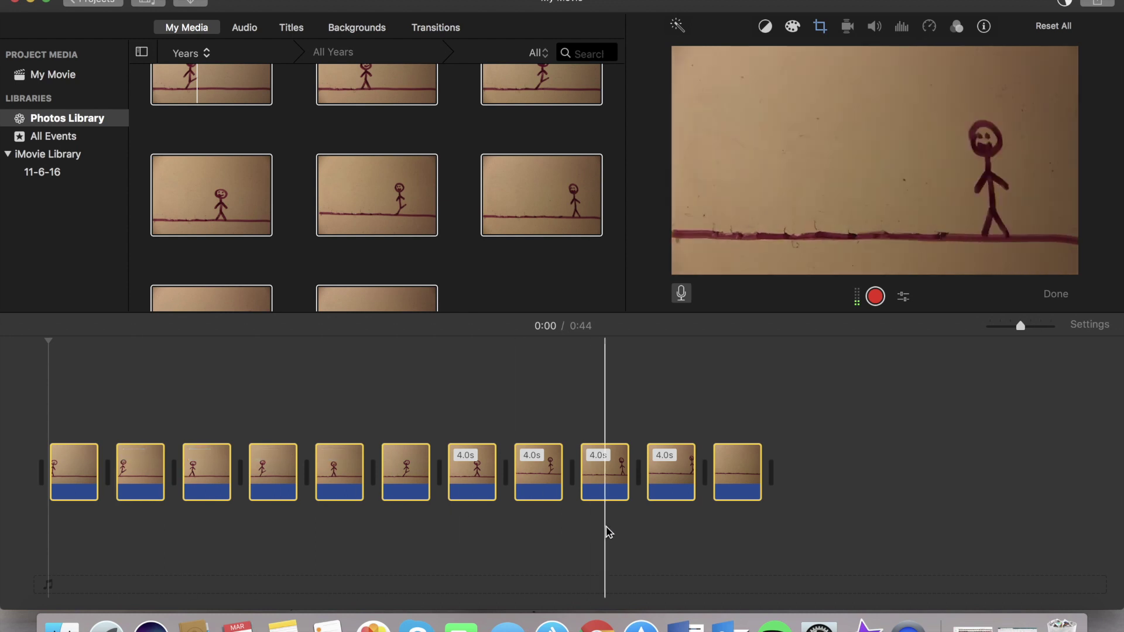
# Step: Change the Duration of all eleven selected clips to 0.2 seconds in the Info panel
pyautogui.click(984, 27)
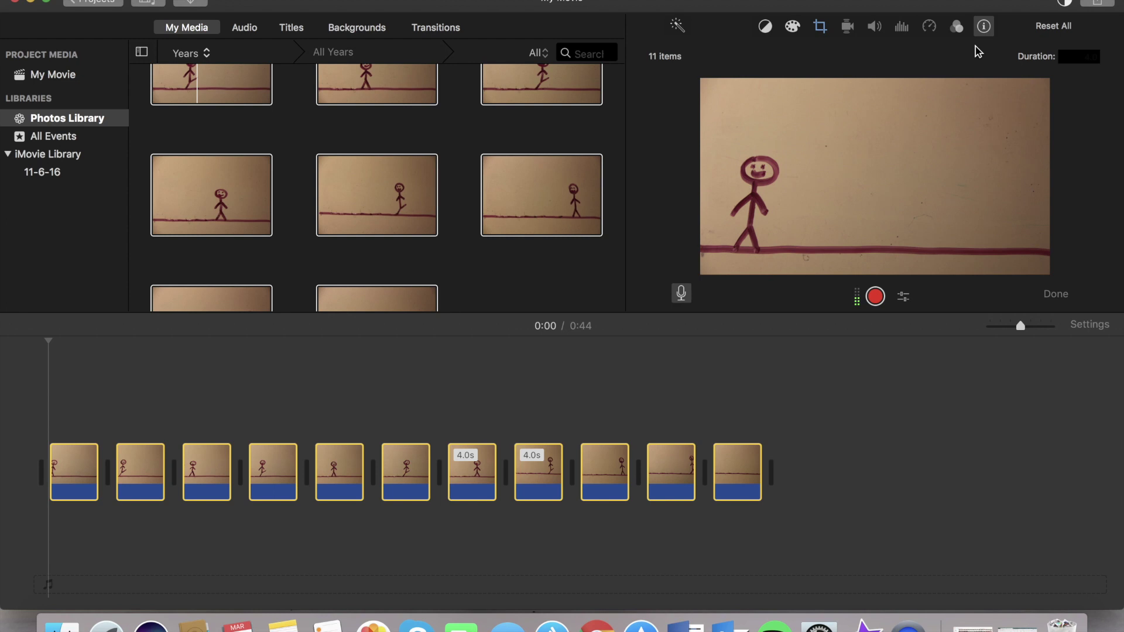
pyautogui.click(1083, 58)
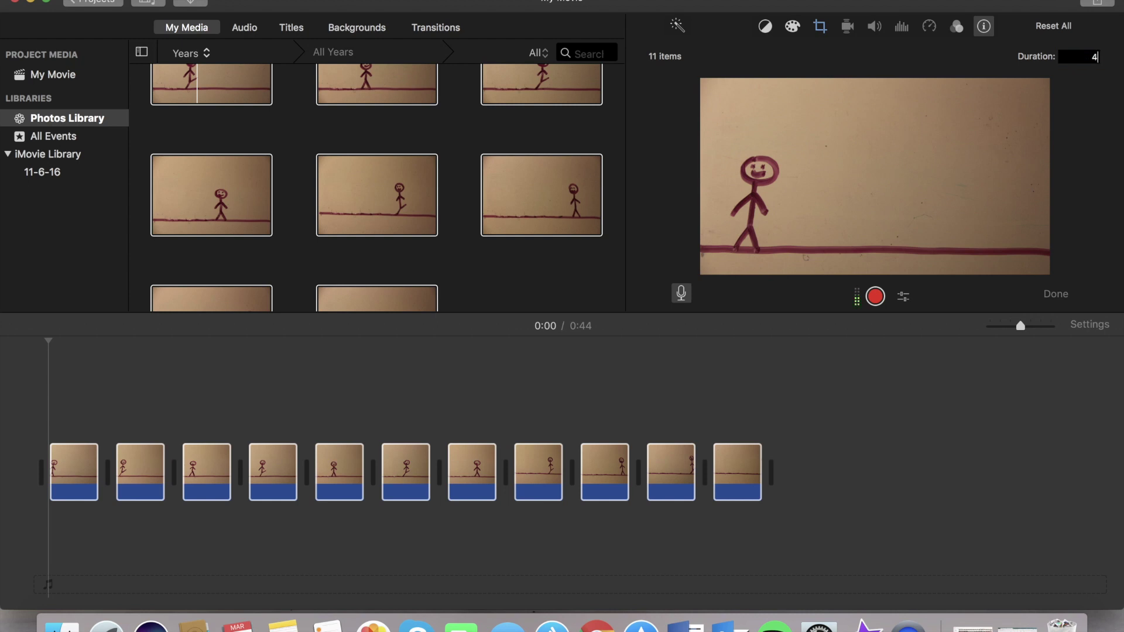
pyautogui.press('BackSpace')
pyautogui.write('0.2')
pyautogui.press('Return')
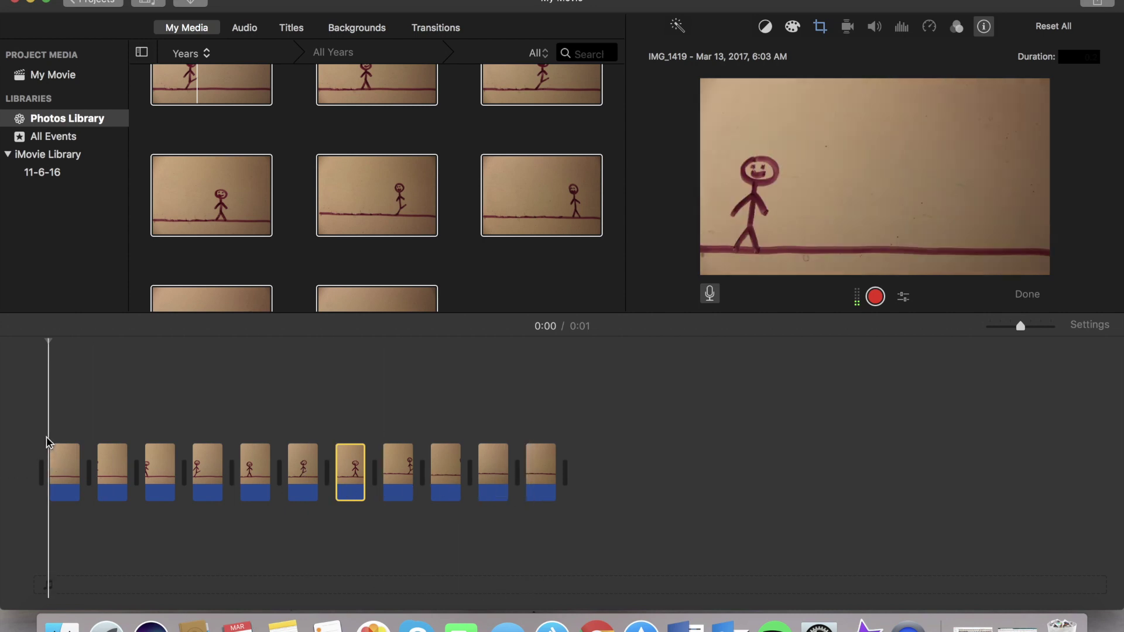
pyautogui.press('space')
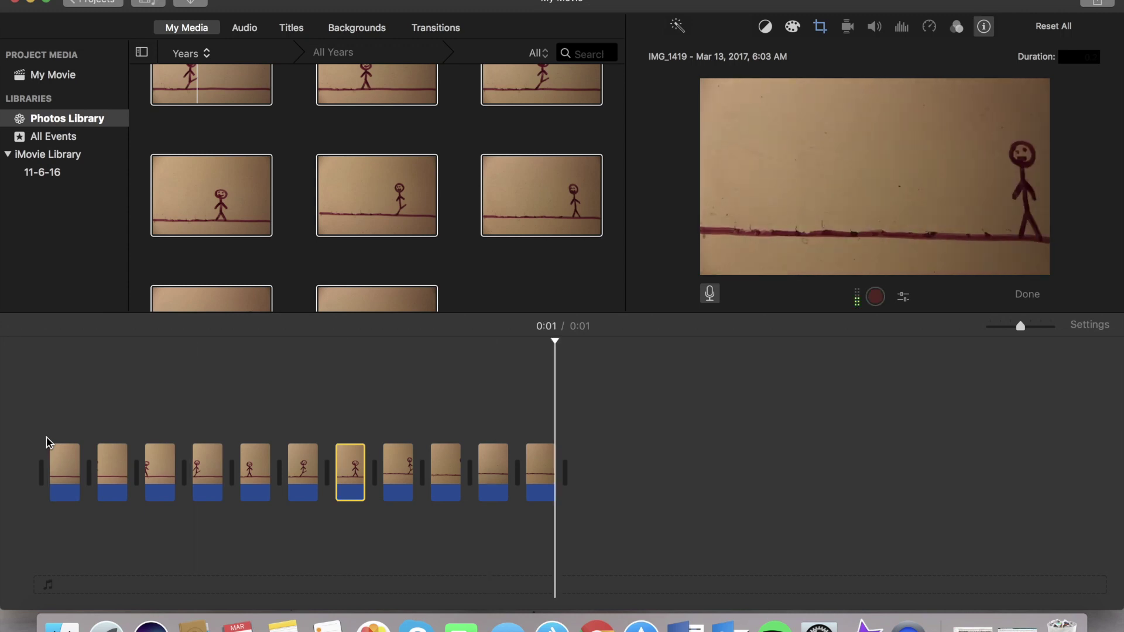
pyautogui.moveTo(55, 464); pyautogui.dragTo(48, 463)
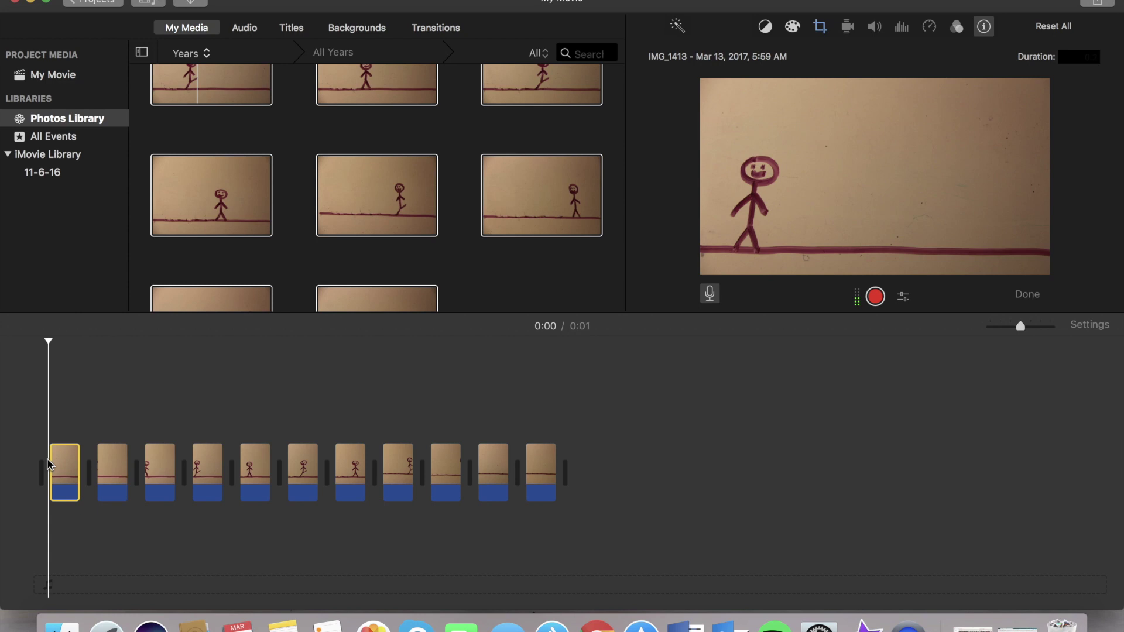
pyautogui.press('space')
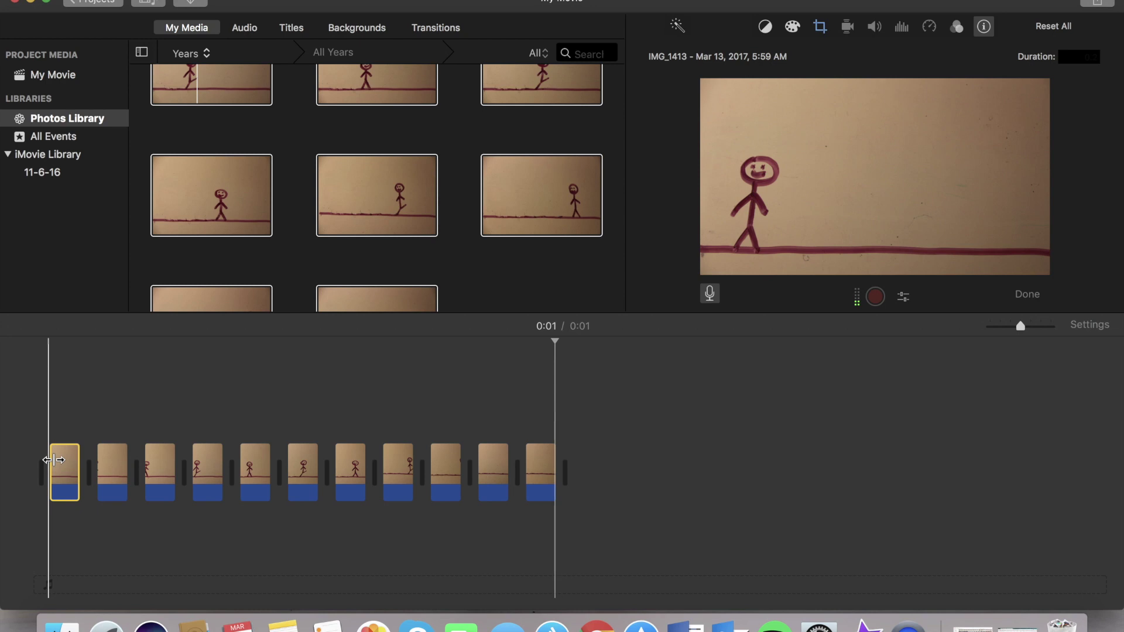
pyautogui.click(53, 464)
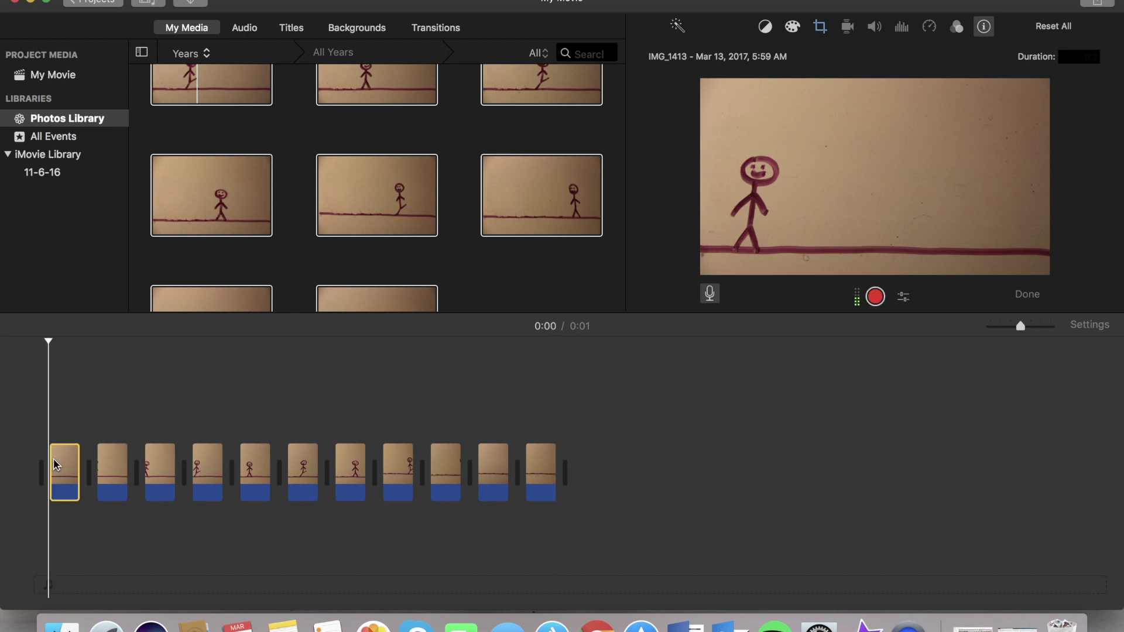
pyautogui.press('space')
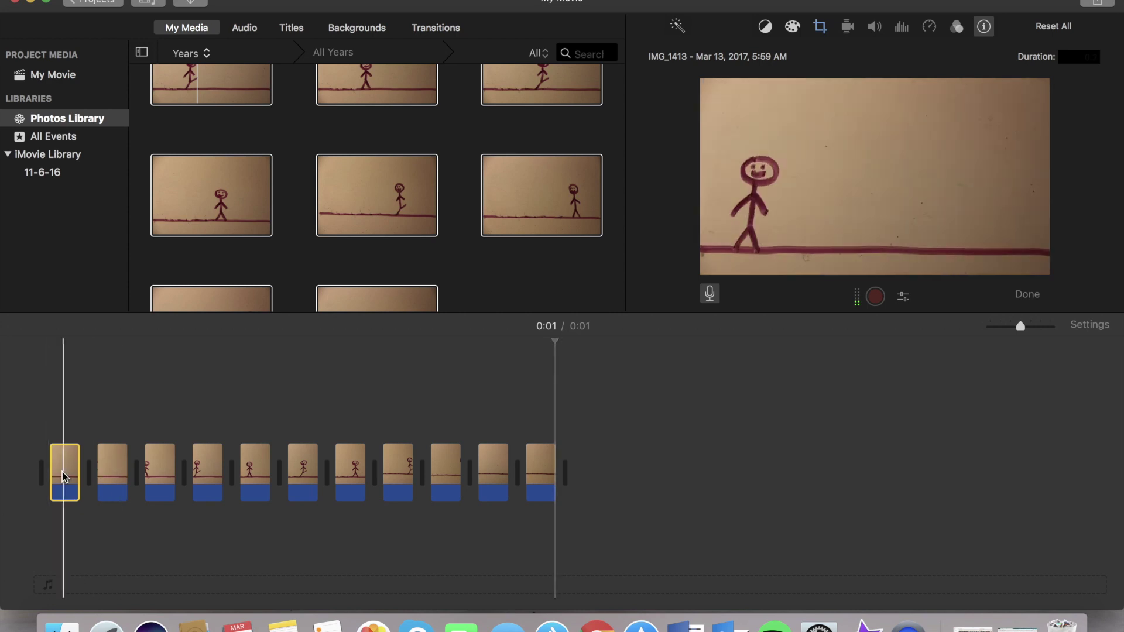
pyautogui.click(51, 464)
pyautogui.press('space')
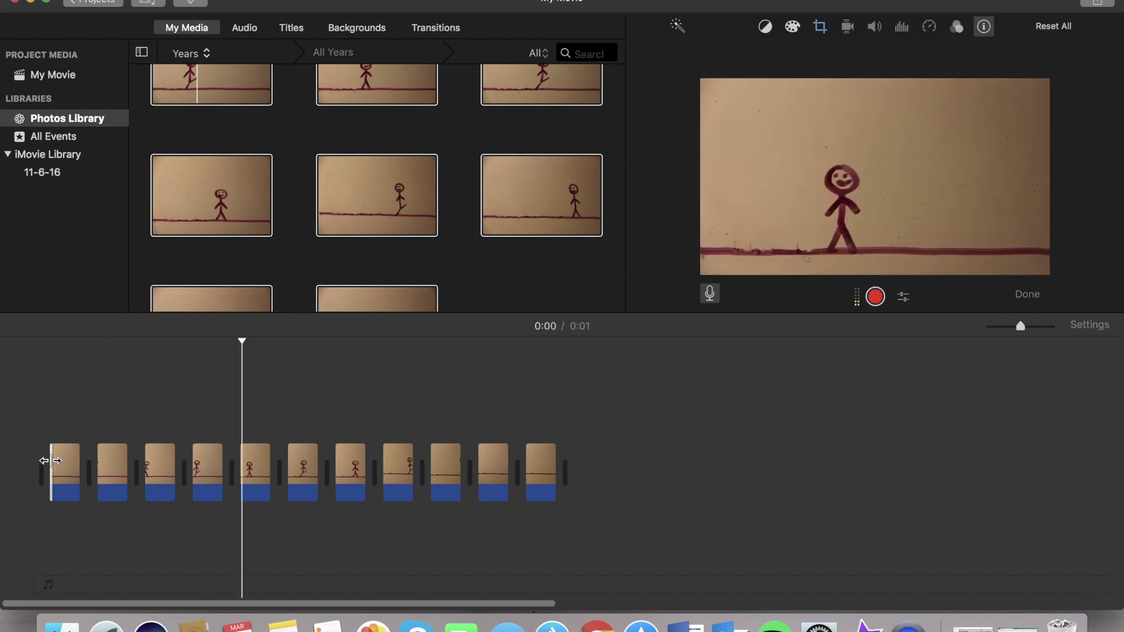